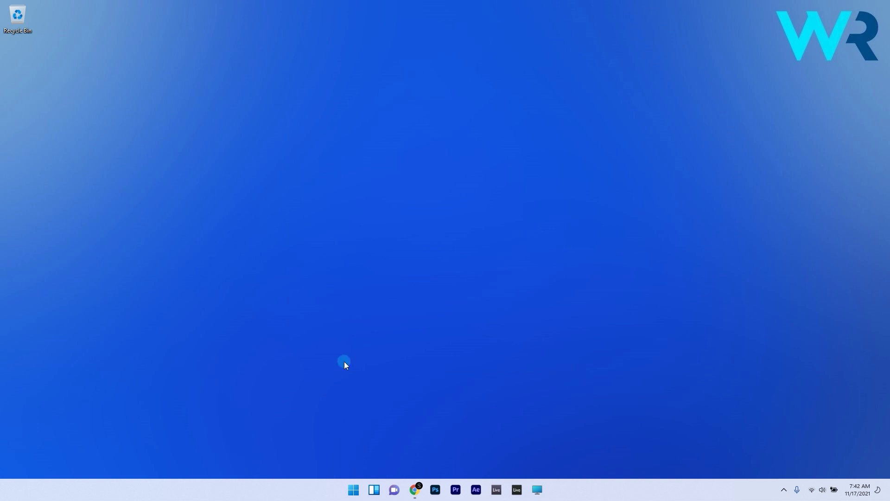
# Restart the computer using the Start menu's power options.
pyautogui.click(353, 490)
pyautogui.click(563, 458)
pyautogui.click(572, 438)
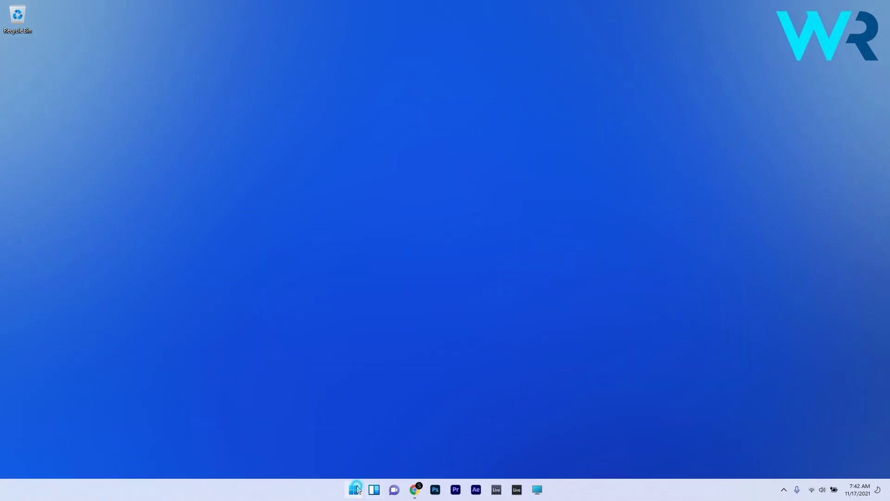
# Go to Settings > Windows Update > Advanced options > Delivery Optimization.
pyautogui.click(353, 489)
pyautogui.click(467, 215)
pyautogui.scroll(-2, 353, 267)
pyautogui.click(317, 369)
pyautogui.click(609, 313)
pyautogui.scroll(-5, 534, 266)
pyautogui.click(602, 251)
# Turn off Allow downloads from other PCs in Delivery Optimization.
pyautogui.click(583, 224)
pyautogui.scroll(-2, 518, 248)
pyautogui.click(602, 280)
# Limit bandwidth by percentage: 45% background, 90% foreground, 50% upload, 500 GB monthly.
pyautogui.scroll(-1, 452, 254)
pyautogui.click(404, 308)
pyautogui.scroll(-5, 444, 306)
pyautogui.click(390, 223)
pyautogui.click(407, 246)
pyautogui.click(404, 284)
pyautogui.scroll(-3, 462, 318)
pyautogui.click(421, 261)
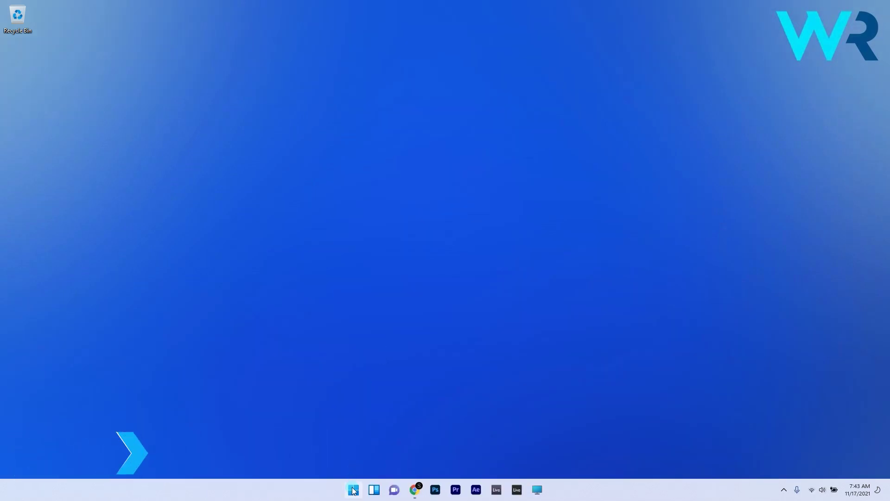
# Open Resource Monitor's Network tab from Task Manager and right-click esrv_svc.exe.
pyautogui.rightClick(353, 489)
pyautogui.click(328, 378)
pyautogui.click(363, 123)
pyautogui.click(391, 354)
pyautogui.click(393, 111)
pyautogui.rightClick(318, 150)
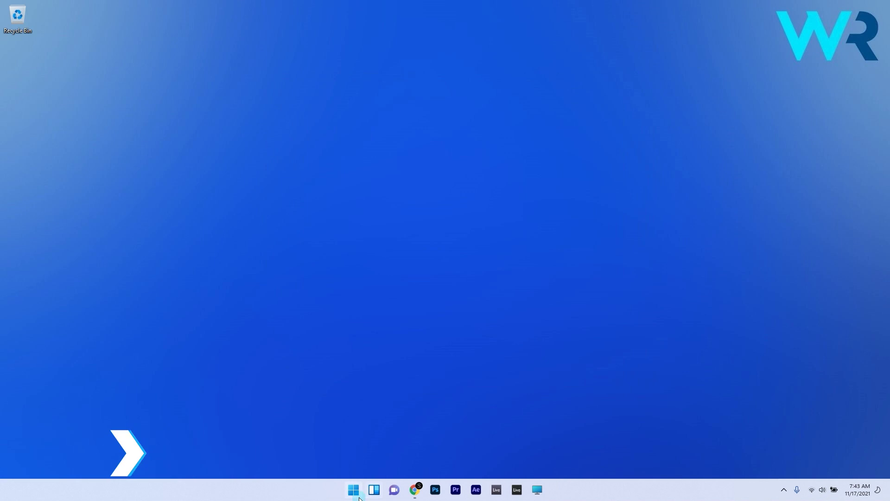
# Bring up the installed apps list in Settings > Apps and locate Calculator.
pyautogui.click(353, 489)
pyautogui.click(467, 215)
pyautogui.click(278, 289)
pyautogui.click(538, 186)
pyautogui.scroll(-5, 515, 191)
pyautogui.scroll(-15, 522, 193)
pyautogui.scroll(-3, 528, 226)
pyautogui.scroll(1, 527, 225)
# Set Calculator's Background apps permission to Never in its advanced options.
pyautogui.click(601, 226)
pyautogui.click(560, 251)
pyautogui.scroll(-2, 541, 257)
pyautogui.scroll(1, 541, 257)
pyautogui.click(495, 247)
pyautogui.click(424, 266)
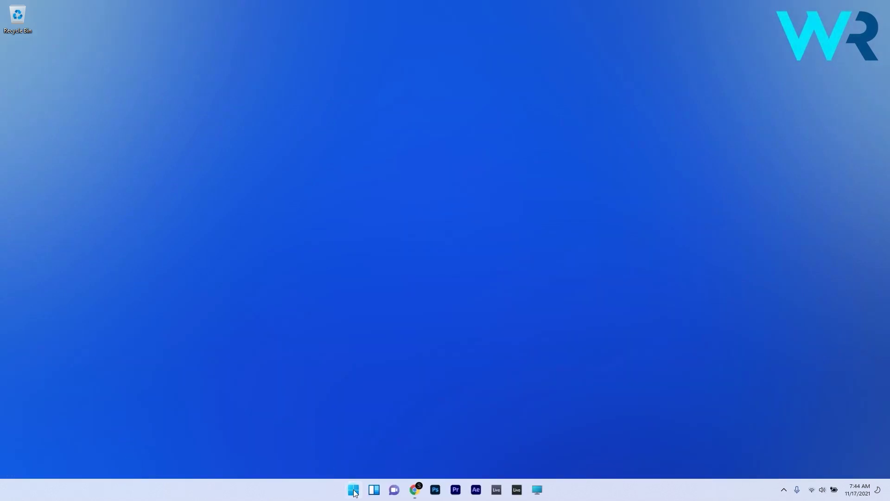
# Run the Internet Connections troubleshooter from System > Troubleshoot > Other troubleshooters.
pyautogui.click(354, 493)
pyautogui.click(467, 212)
pyautogui.scroll(-4, 559, 259)
pyautogui.scroll(-4, 558, 260)
pyautogui.click(587, 234)
pyautogui.click(585, 283)
pyautogui.click(580, 199)
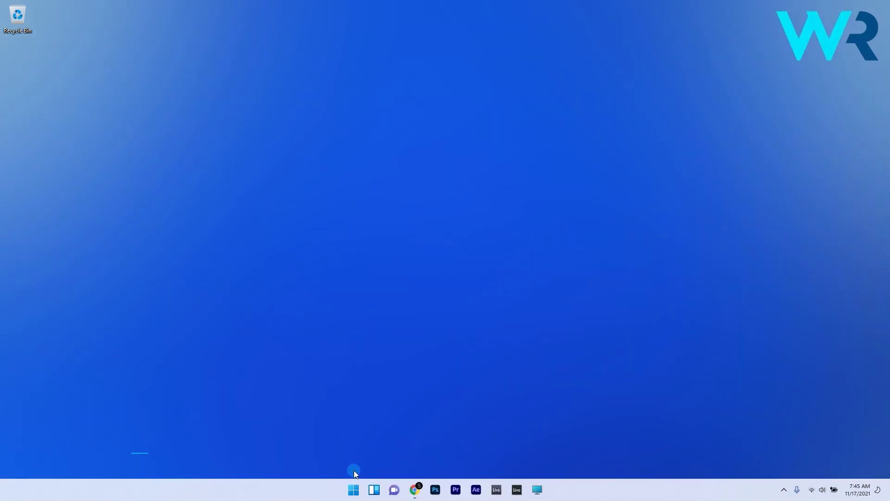
# Toggle the Metered connection setting in the connected Wi-Fi network's properties.
pyautogui.click(353, 489)
pyautogui.click(467, 211)
pyautogui.click(319, 252)
pyautogui.click(478, 271)
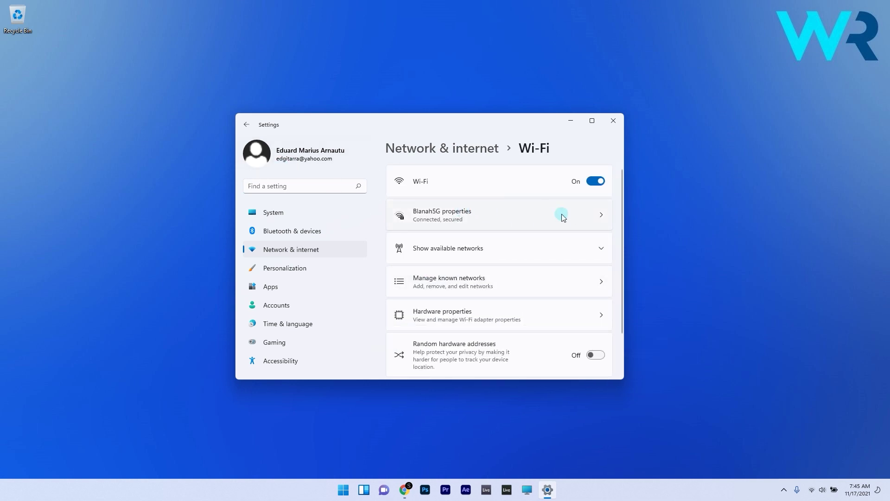
pyautogui.click(562, 217)
pyautogui.scroll(-3, 541, 213)
pyautogui.click(583, 272)
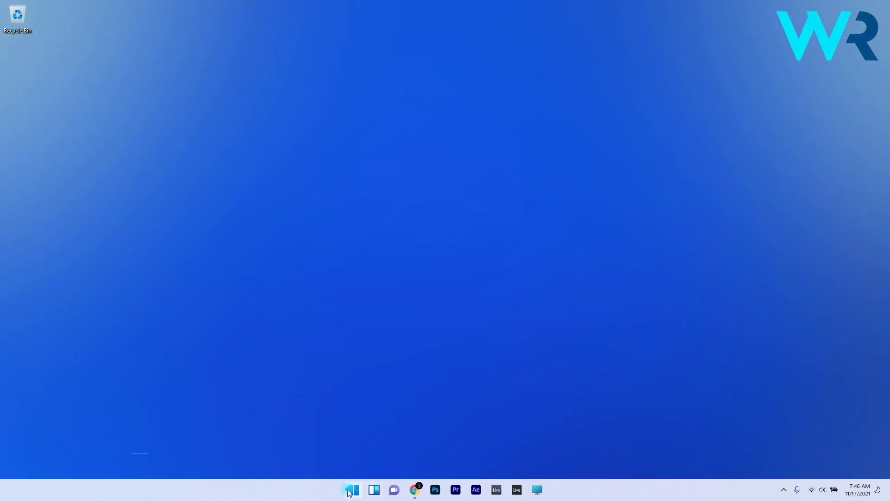
# Open the Wi-Fi adapter's Properties from ncpa.cpl Network Connections.
pyautogui.click(350, 493)
pyautogui.write('pa.cpl')
pyautogui.click(330, 237)
pyautogui.rightClick(370, 161)
pyautogui.click(418, 264)
# In Wi-Fi IPv4 properties, manually enter DNS servers 8.8.8.8 and 8.8.4.4.
pyautogui.click(420, 260)
pyautogui.click(464, 295)
pyautogui.click(368, 317)
pyautogui.click(459, 328)
pyautogui.write('8.8.8.8')
pyautogui.click(454, 340)
pyautogui.write('8.8.4.4')
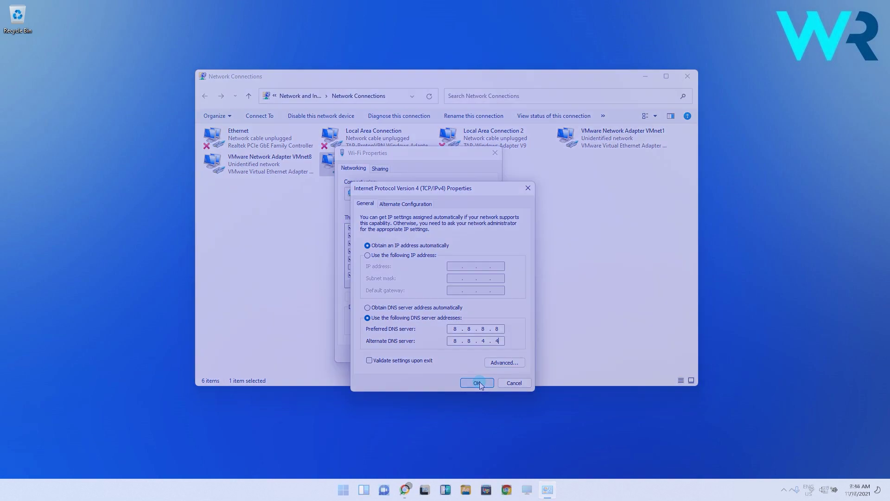